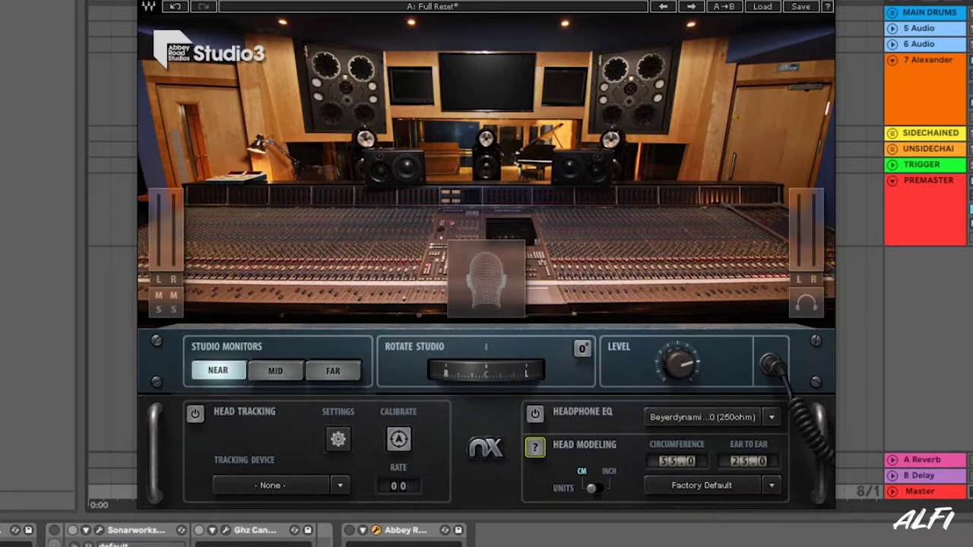
# - Rotate the virtual room to about 100°, reset it to 0°, and trim the output level to -0.6
pyautogui.click(483, 372)
pyautogui.moveTo(484, 373); pyautogui.dragTo(559, 300)
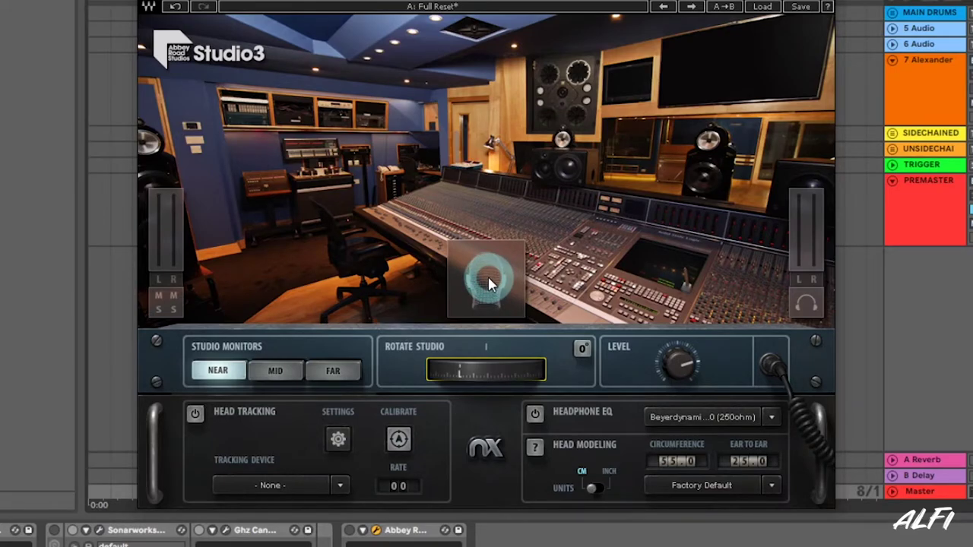
pyautogui.click(582, 350)
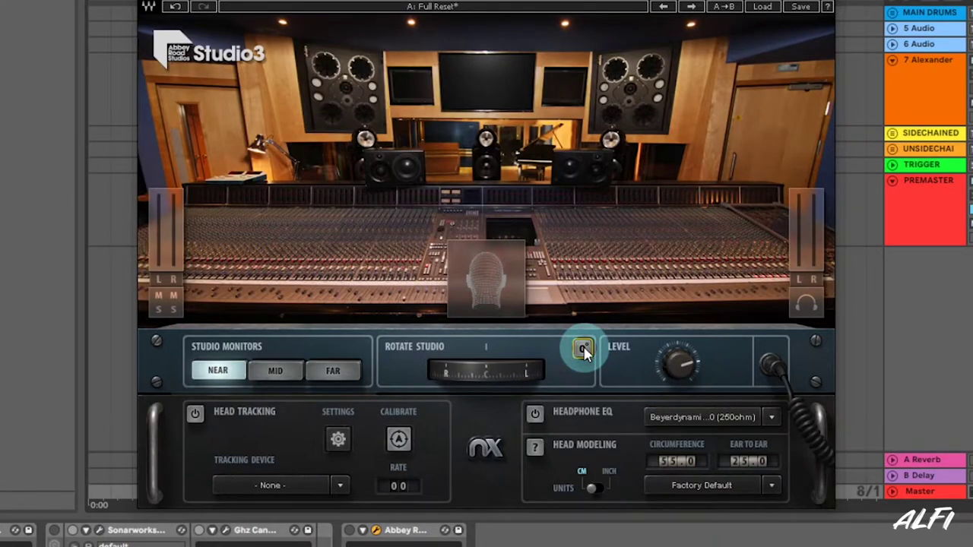
pyautogui.moveTo(677, 363); pyautogui.dragTo(683, 372)
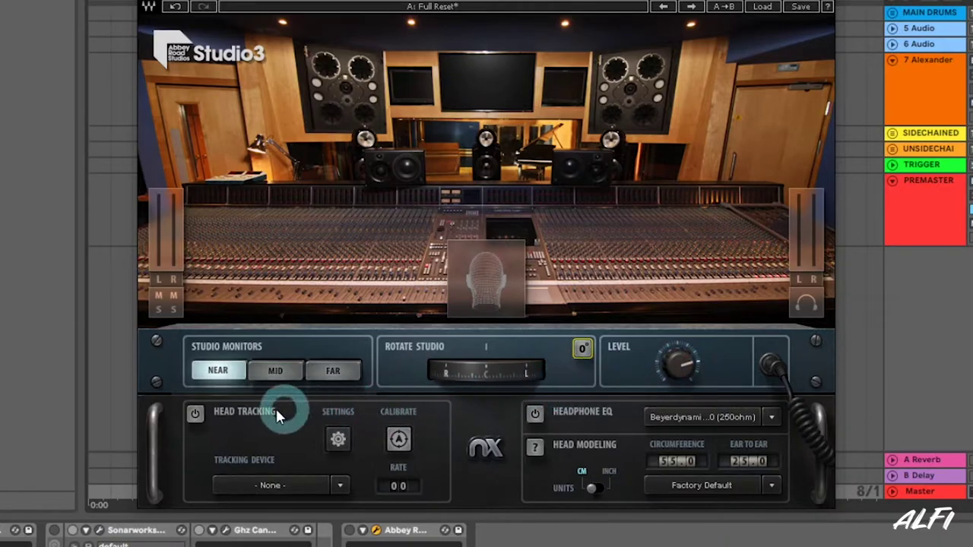
# - Enable head tracking, review the HeadTracker Camera Tracker options, then close the HeadTracker window
pyautogui.click(196, 413)
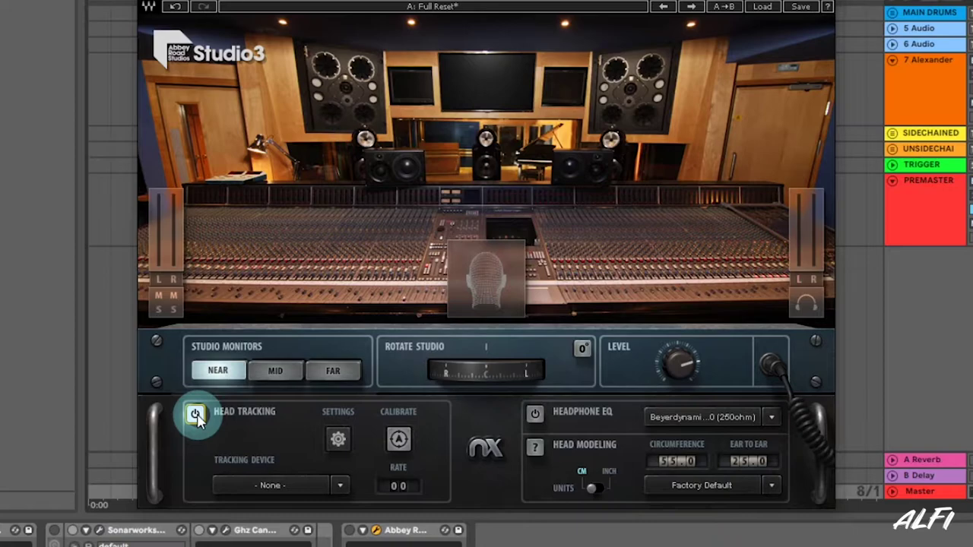
pyautogui.click(338, 438)
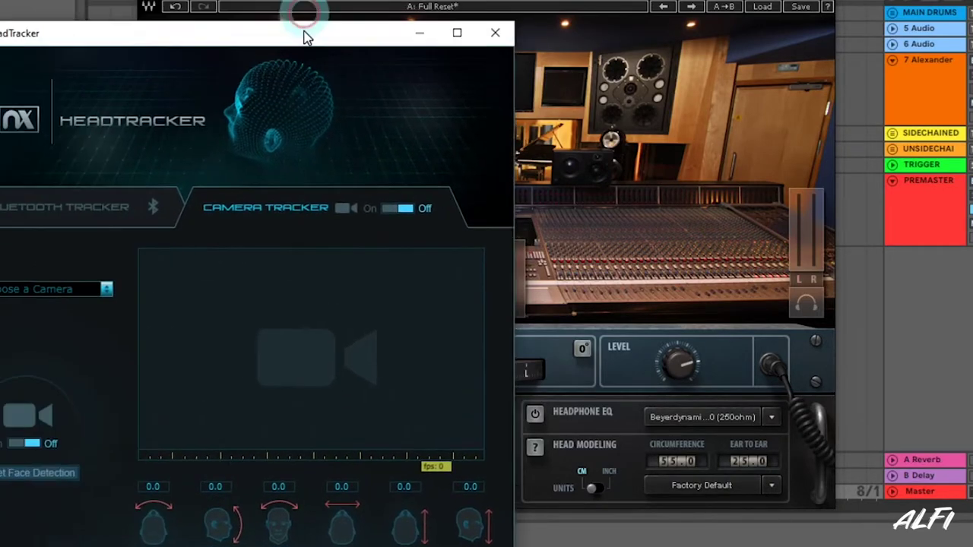
pyautogui.moveTo(304, 27); pyautogui.dragTo(564, 109)
pyautogui.click(555, 307)
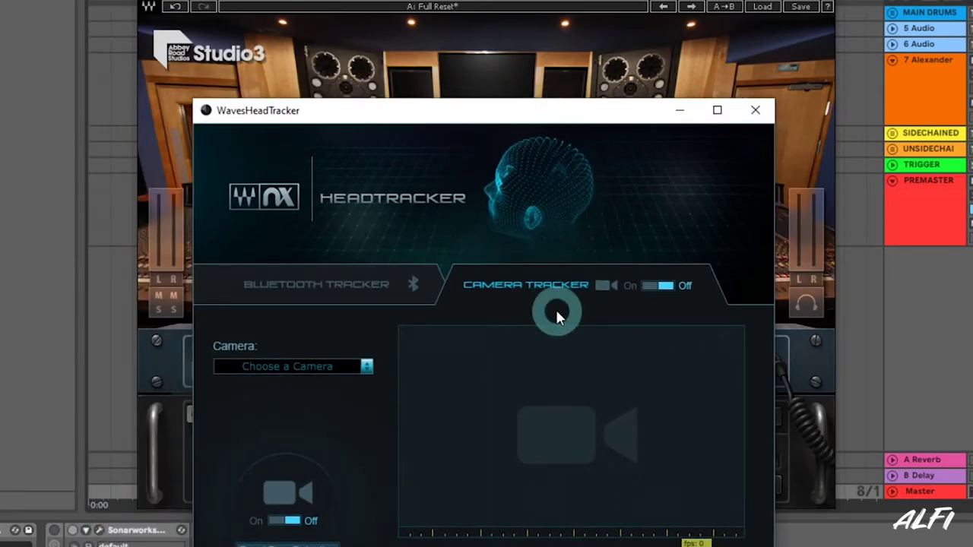
pyautogui.click(756, 112)
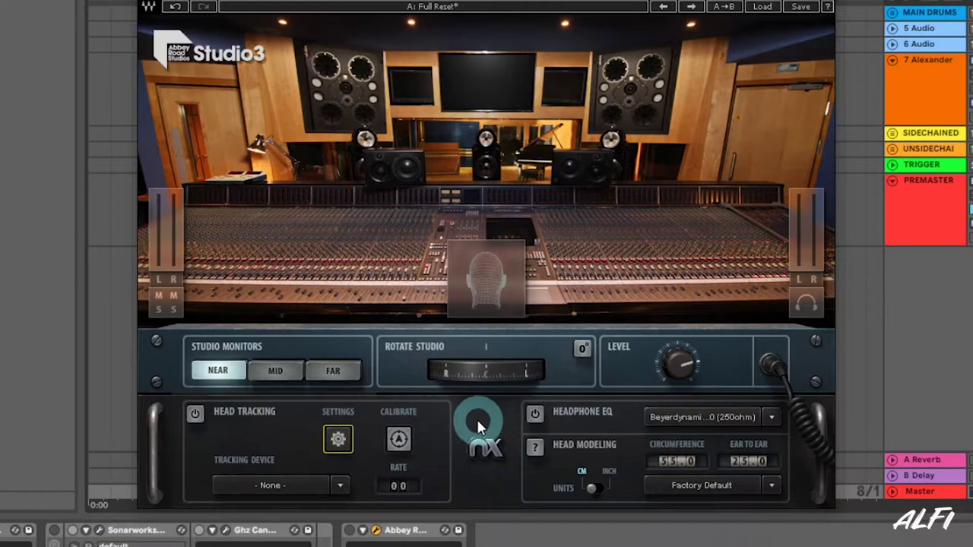
# - Turn on headphone EQ for the Beyerdynamic DT-990 (250ohm) and confirm the Factory Default head modeling preset
pyautogui.click(534, 413)
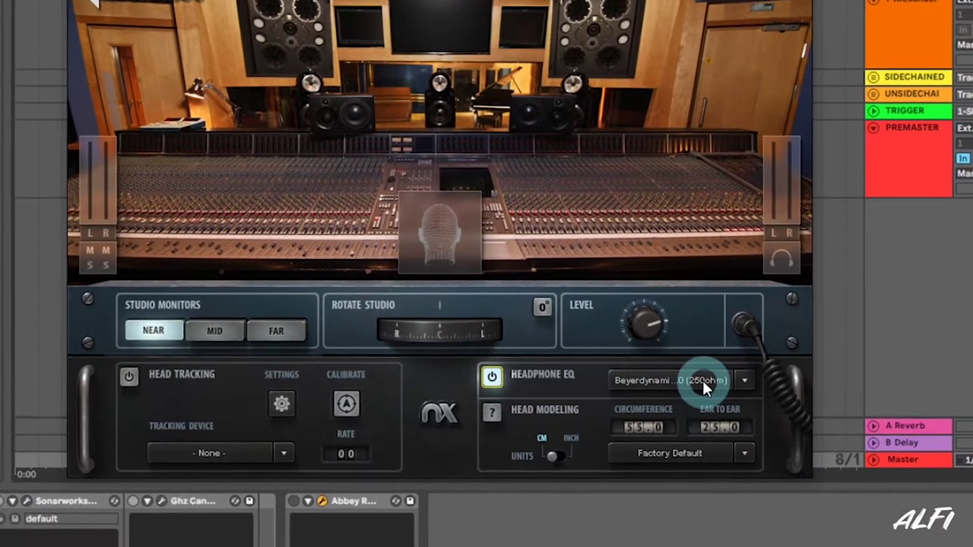
pyautogui.click(729, 420)
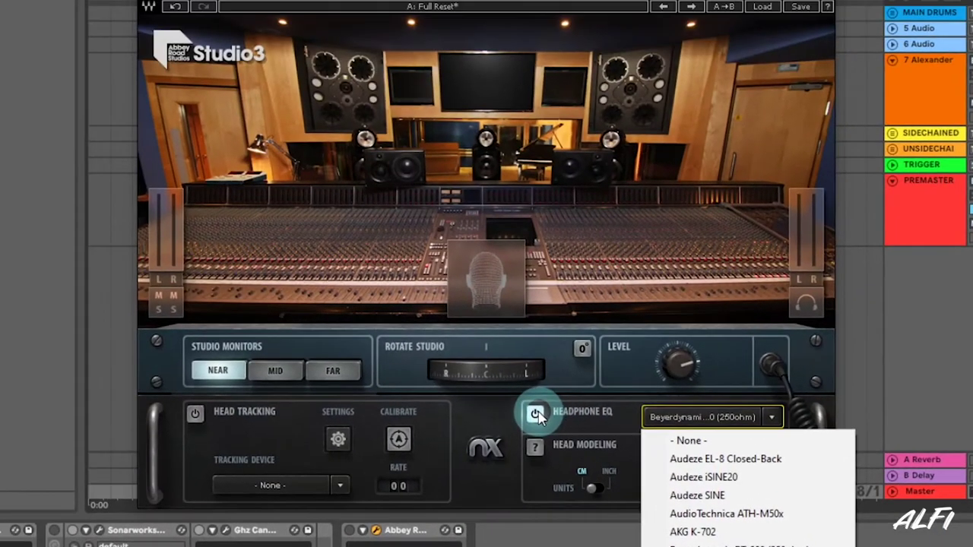
pyautogui.click(133, 68)
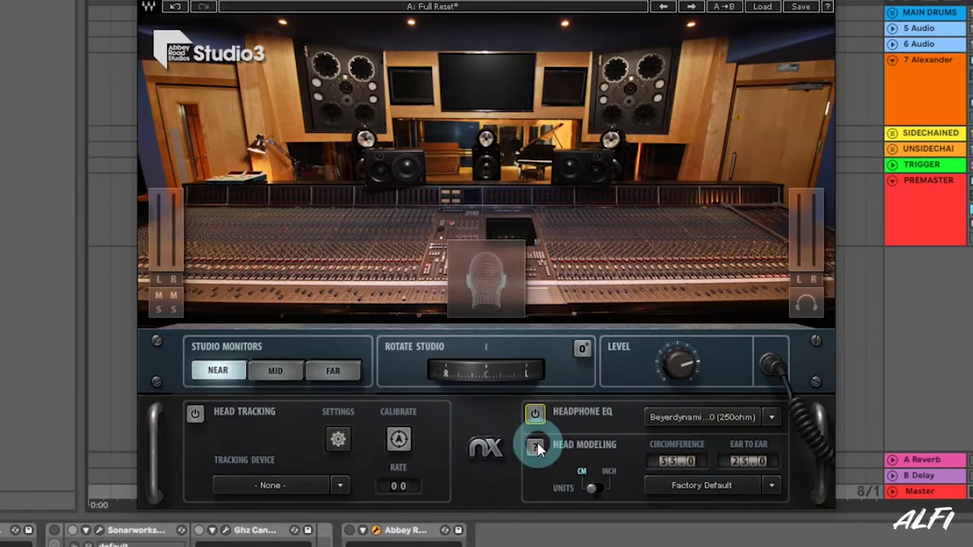
pyautogui.click(696, 488)
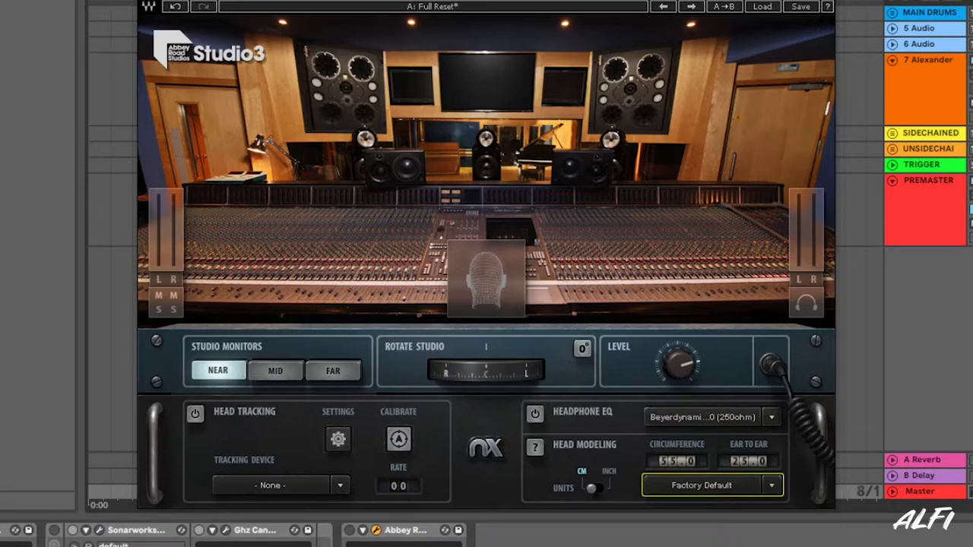
# - Toggle Studio 3 into bypass to hear the unprocessed sound
pyautogui.press('0')
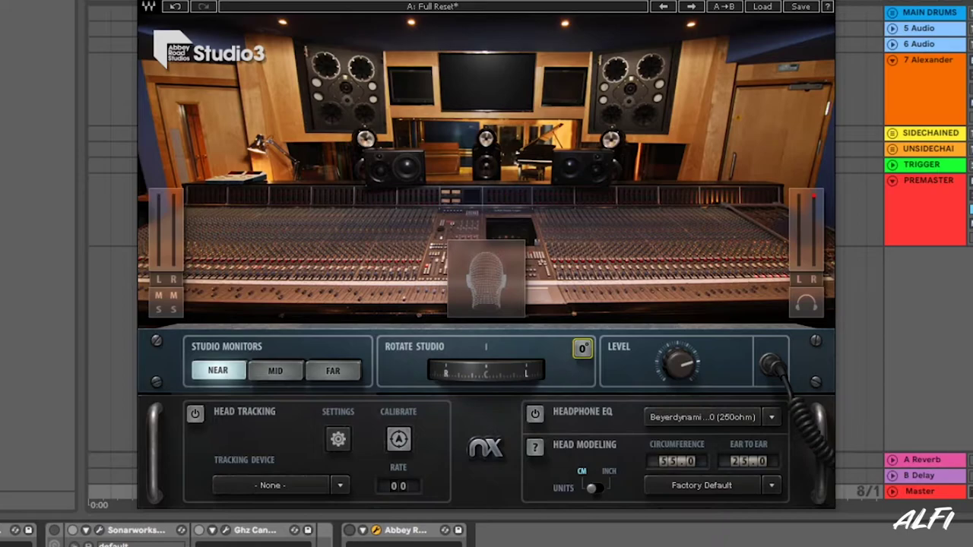
# - Switch the Studio 3 device back on, rotate the room to the right, then reset rotation to 0°
pyautogui.click(349, 530)
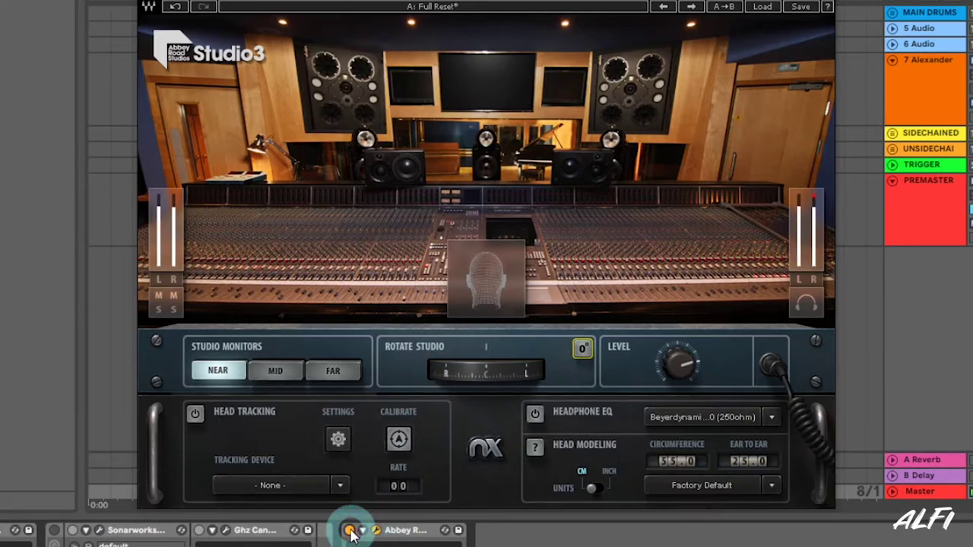
pyautogui.click(475, 361)
pyautogui.moveTo(477, 367); pyautogui.dragTo(177, 388)
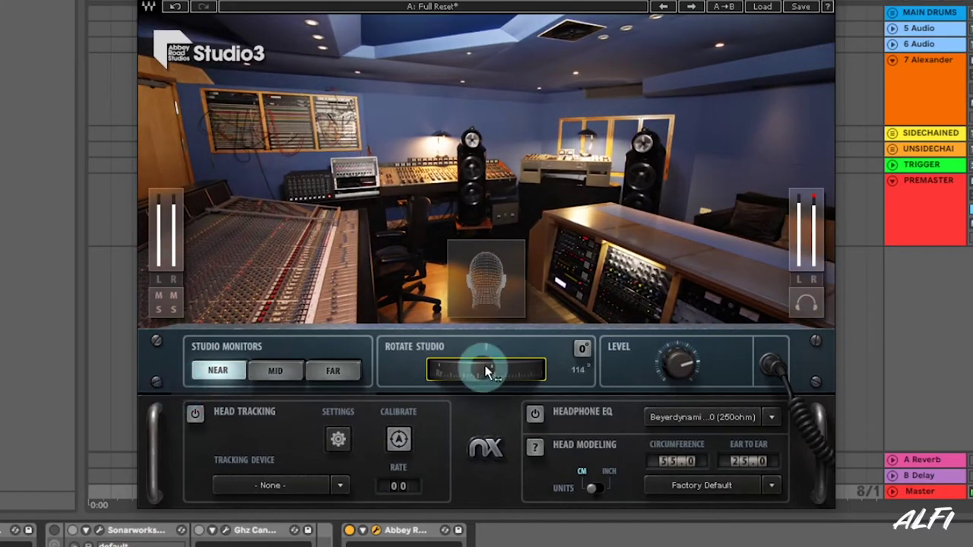
pyautogui.click(583, 349)
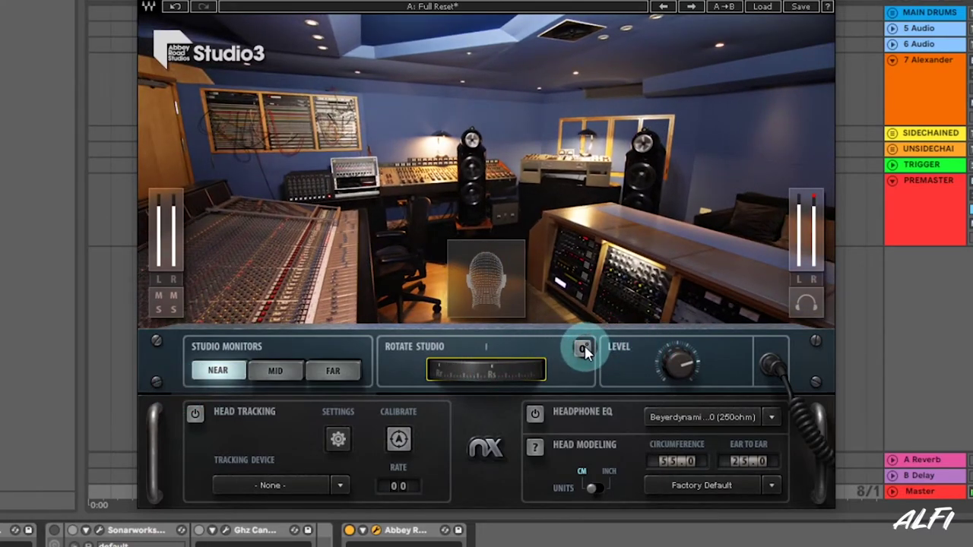
pyautogui.click(582, 349)
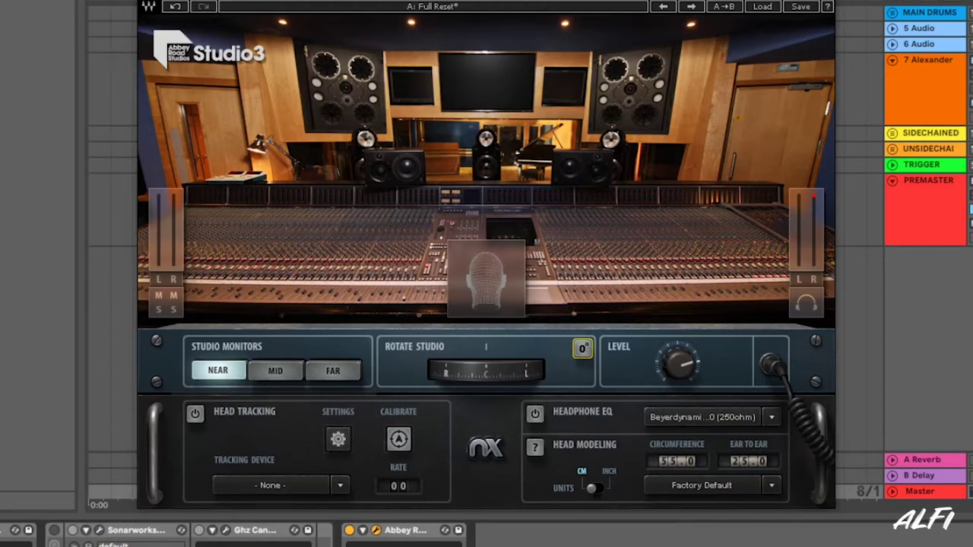
# - Select the MID studio monitors, rotate the room slightly right, then reset it to 0°
pyautogui.click(277, 370)
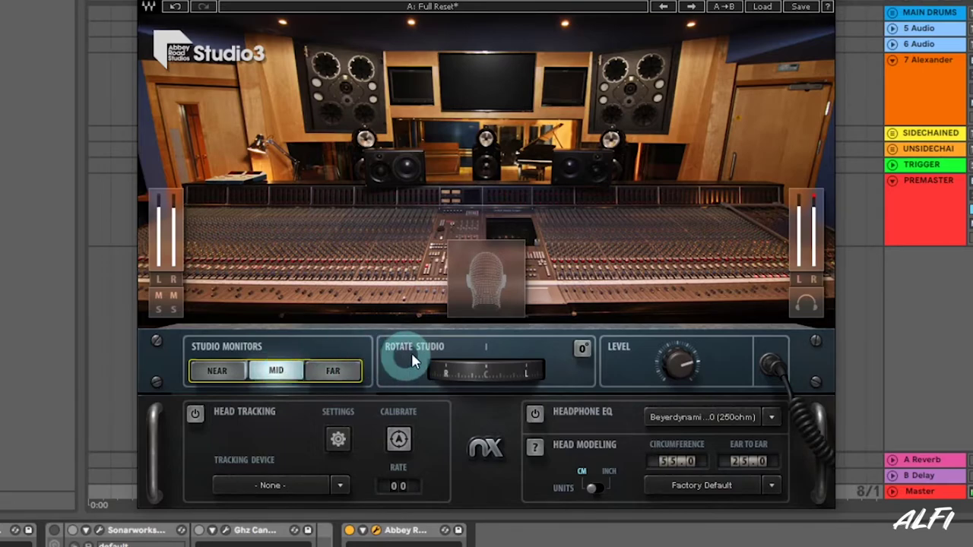
pyautogui.moveTo(481, 366); pyautogui.dragTo(596, 365)
pyautogui.click(582, 349)
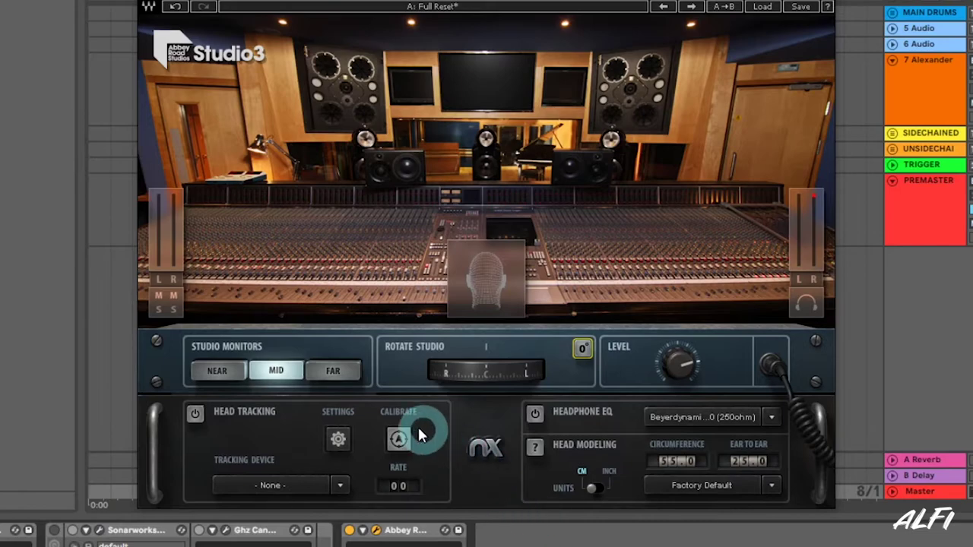
# - Select the FAR studio monitors, rotate the room about 41°, then reset it to 0°
pyautogui.click(339, 374)
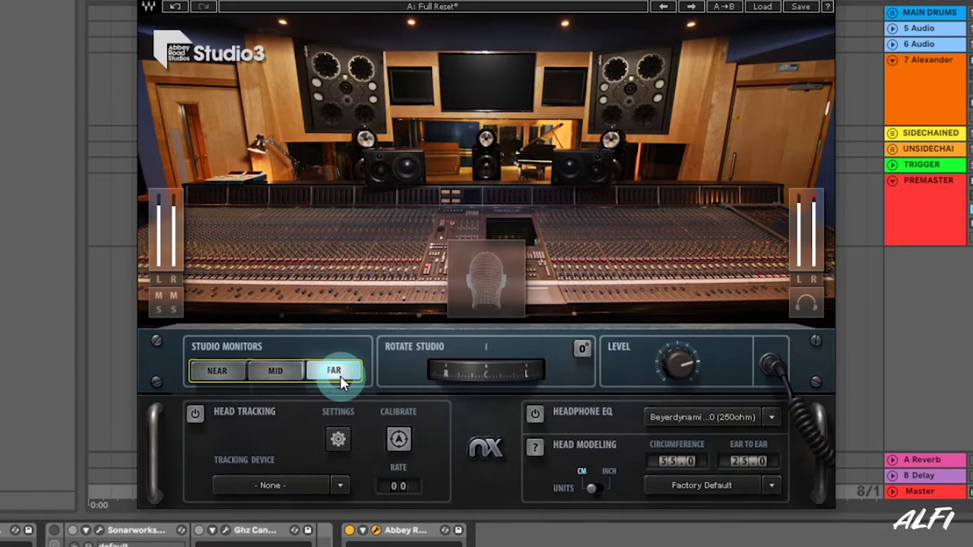
pyautogui.moveTo(473, 371)
pyautogui.mouseDown()
pyautogui.moveTo(567, 371)
pyautogui.moveTo(405, 369)
pyautogui.moveTo(515, 367)
pyautogui.moveTo(474, 369)
pyautogui.mouseUp()
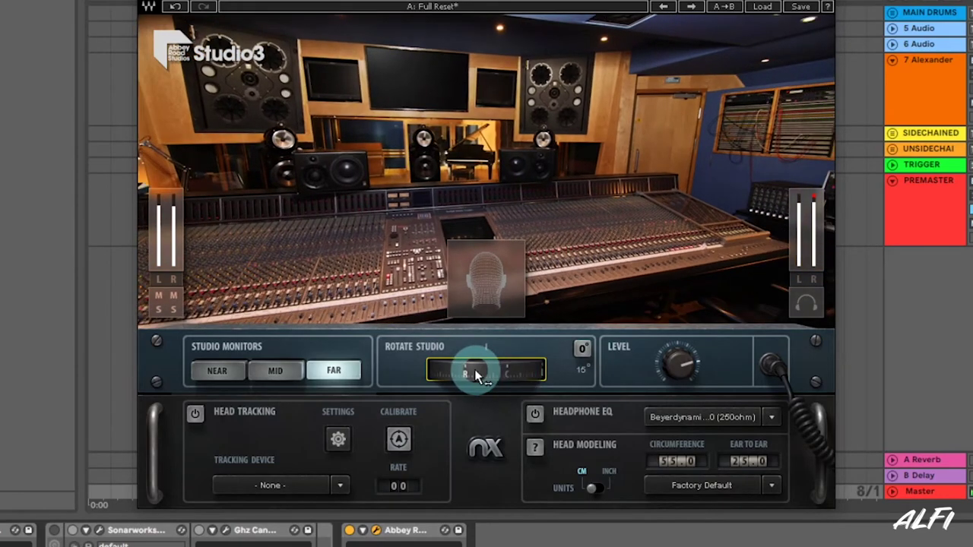
pyautogui.click(583, 349)
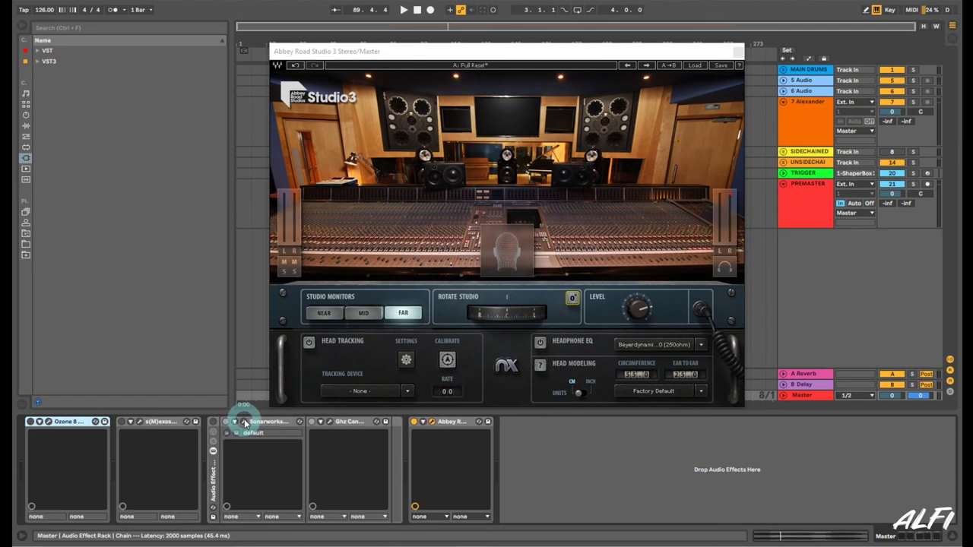
# - Open the Sonarworks Reference 4 and CanOpener Studio windows, arrange them around Studio 3, and bring Studio 3 to front
pyautogui.click(244, 421)
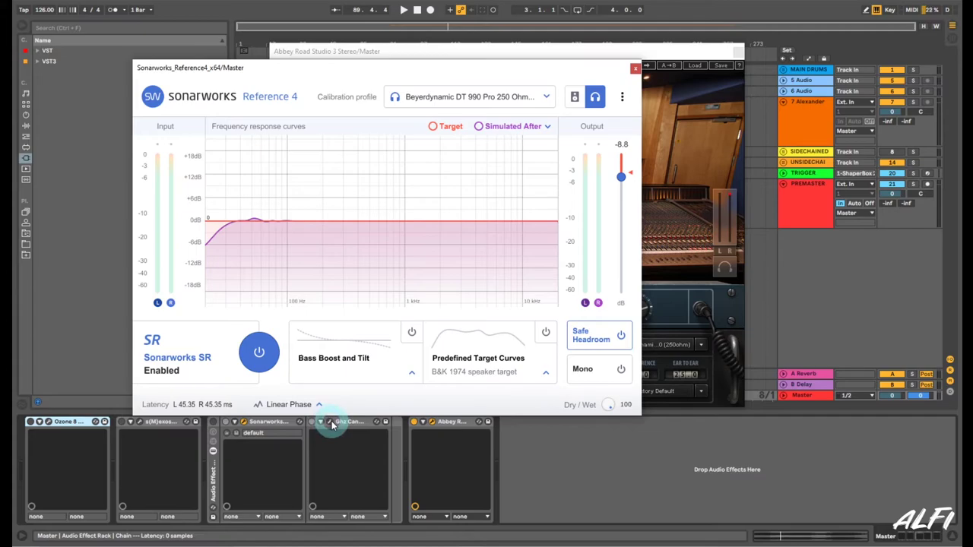
pyautogui.click(330, 422)
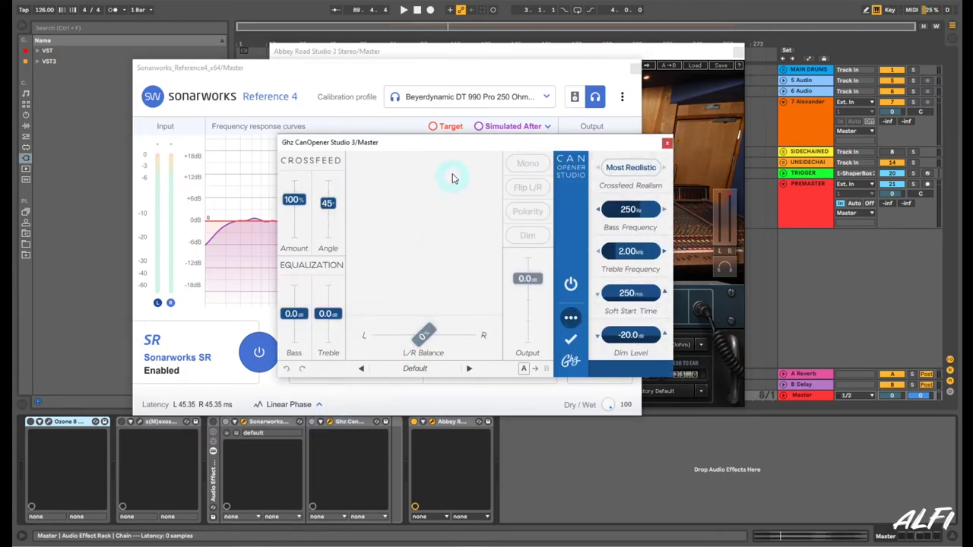
pyautogui.moveTo(456, 144); pyautogui.dragTo(662, 229)
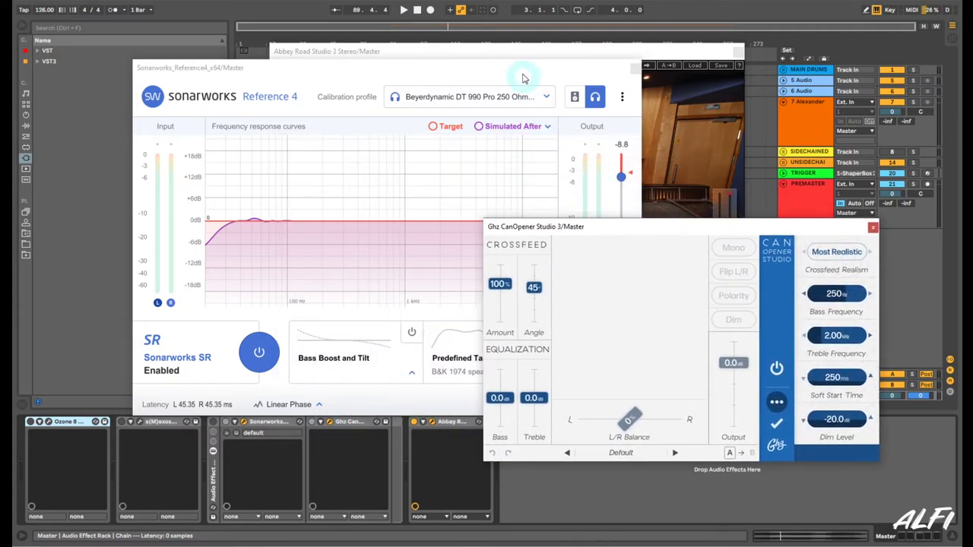
pyautogui.moveTo(522, 79); pyautogui.dragTo(401, 120)
pyautogui.click(571, 51)
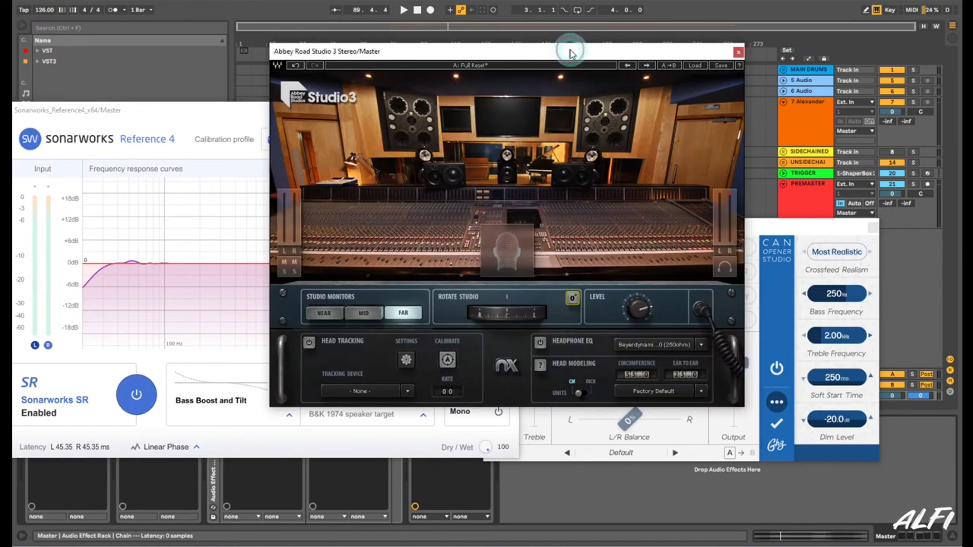